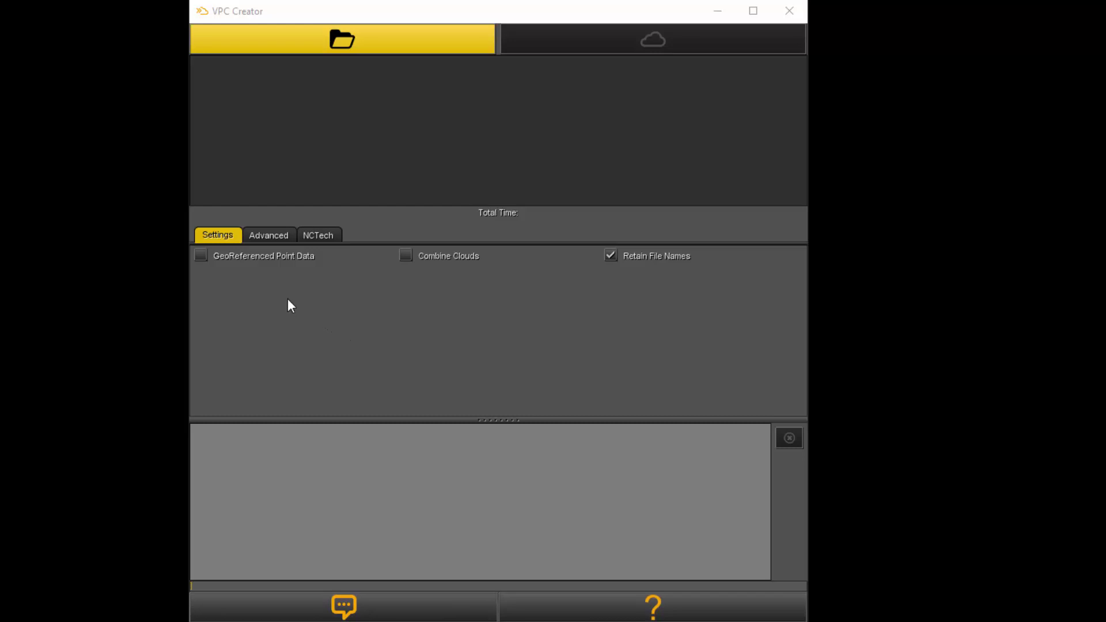
- Switch GeoReferenced Point Data on and back off, leaving only Retain File Names enabled
left_click(200, 257)
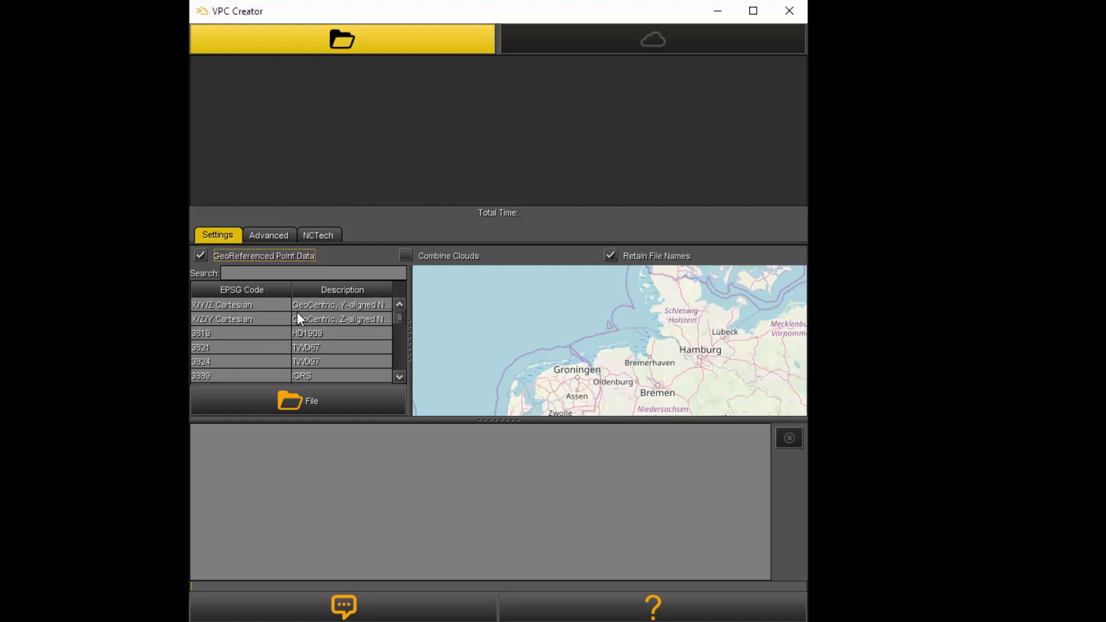
left_click(201, 255)
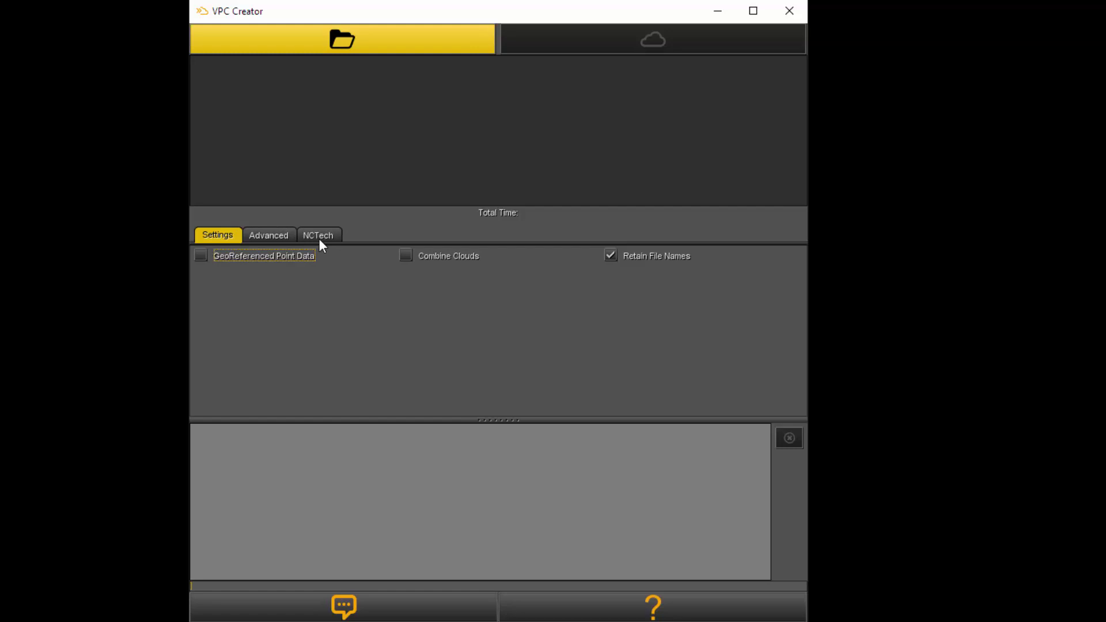
left_click(273, 237)
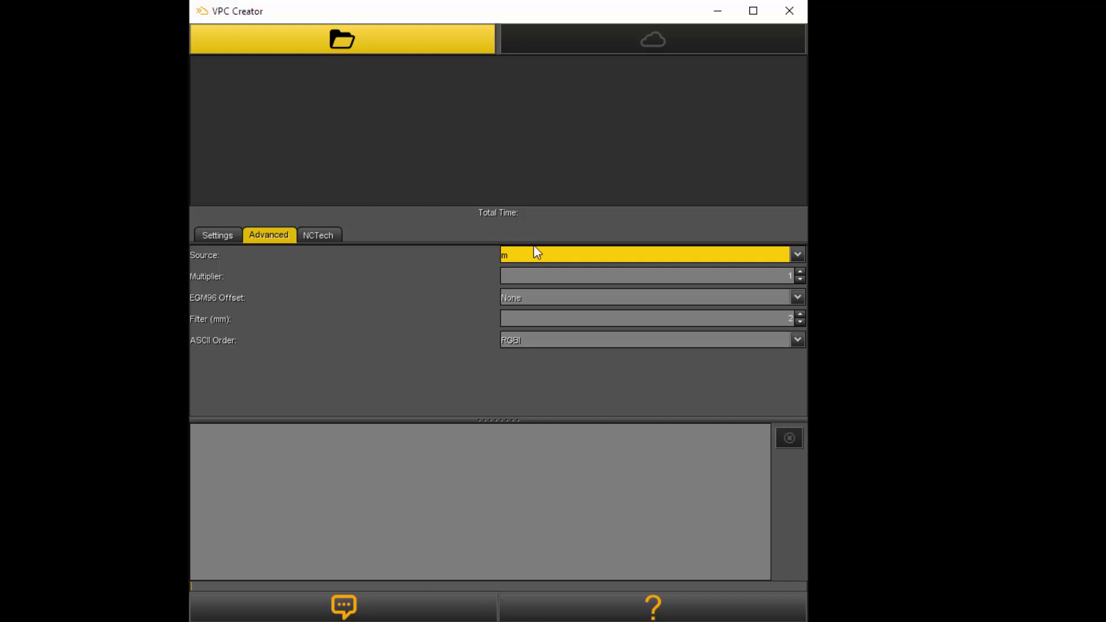
left_click(798, 255)
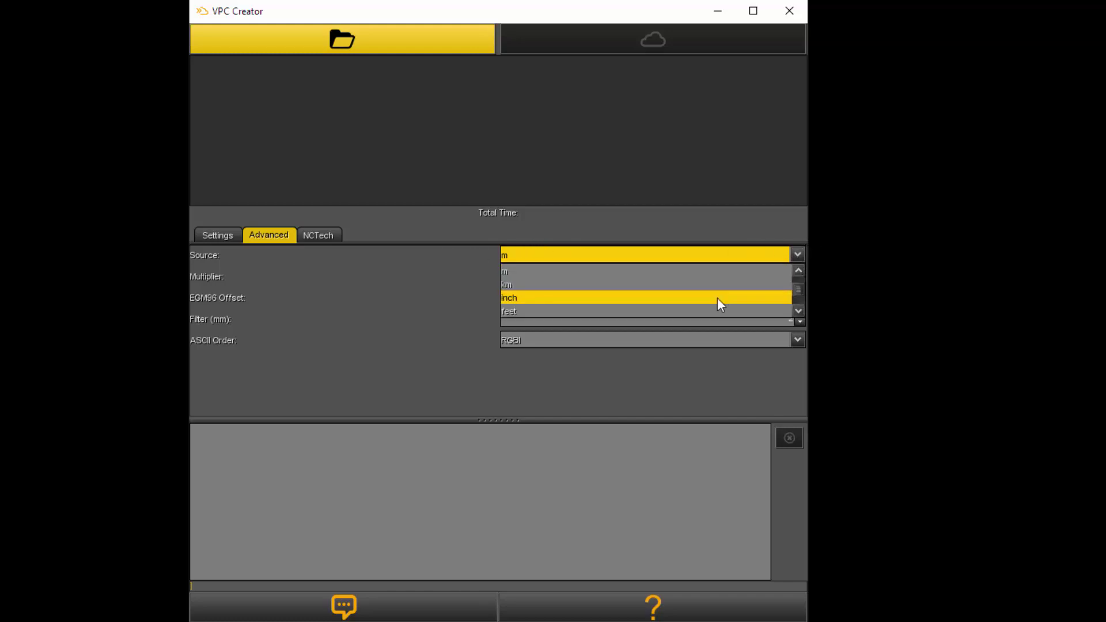
scroll(710, 290, "down", 5)
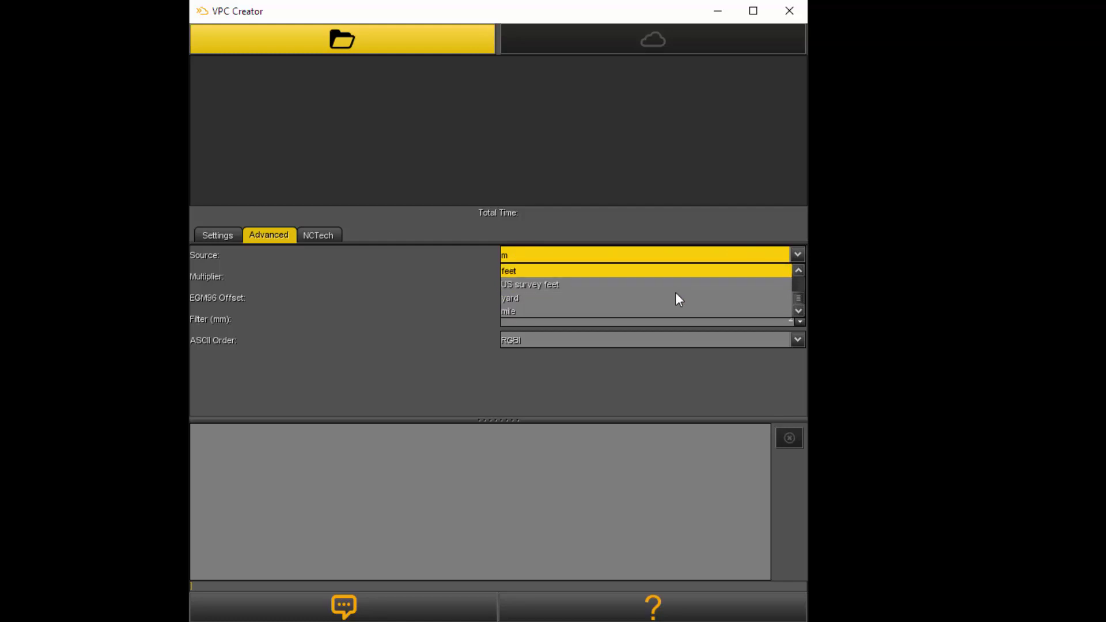
left_click(648, 255)
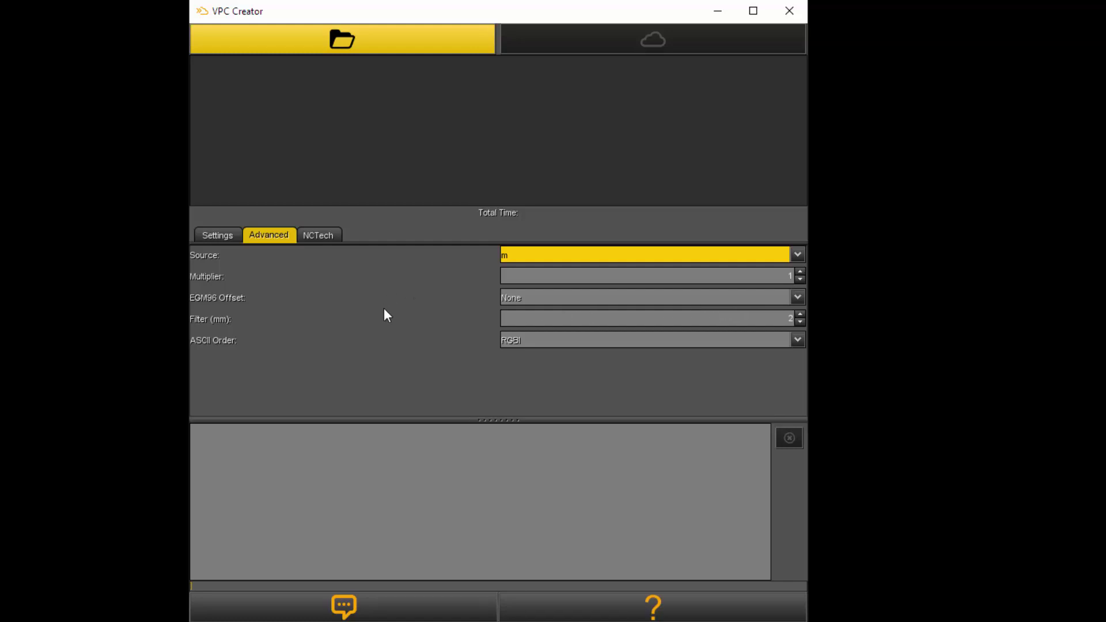
left_click(797, 341)
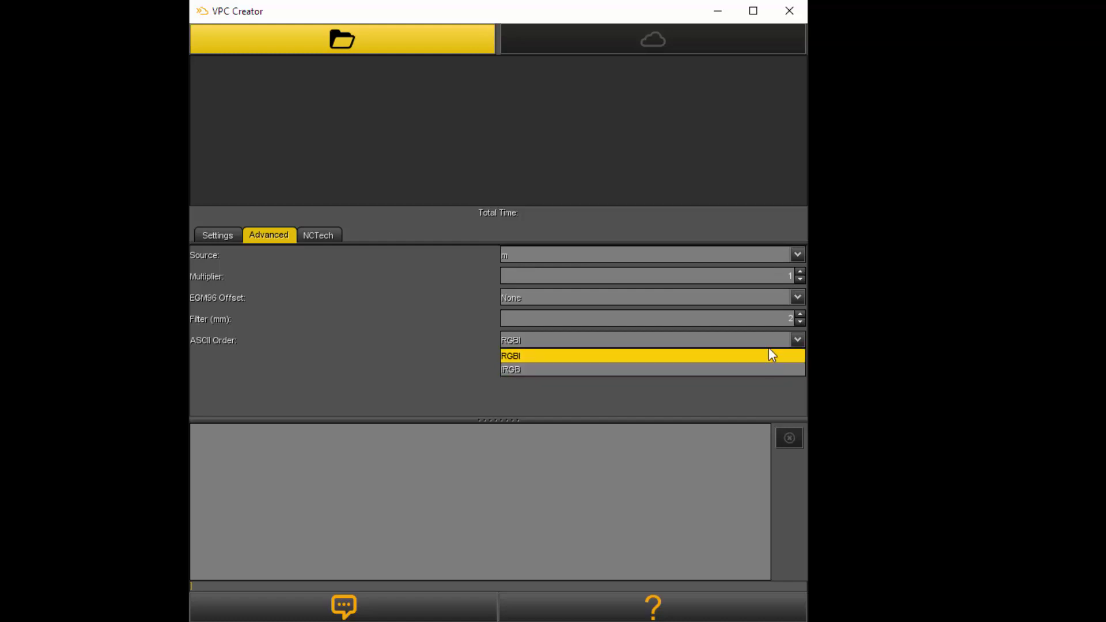
left_click(429, 337)
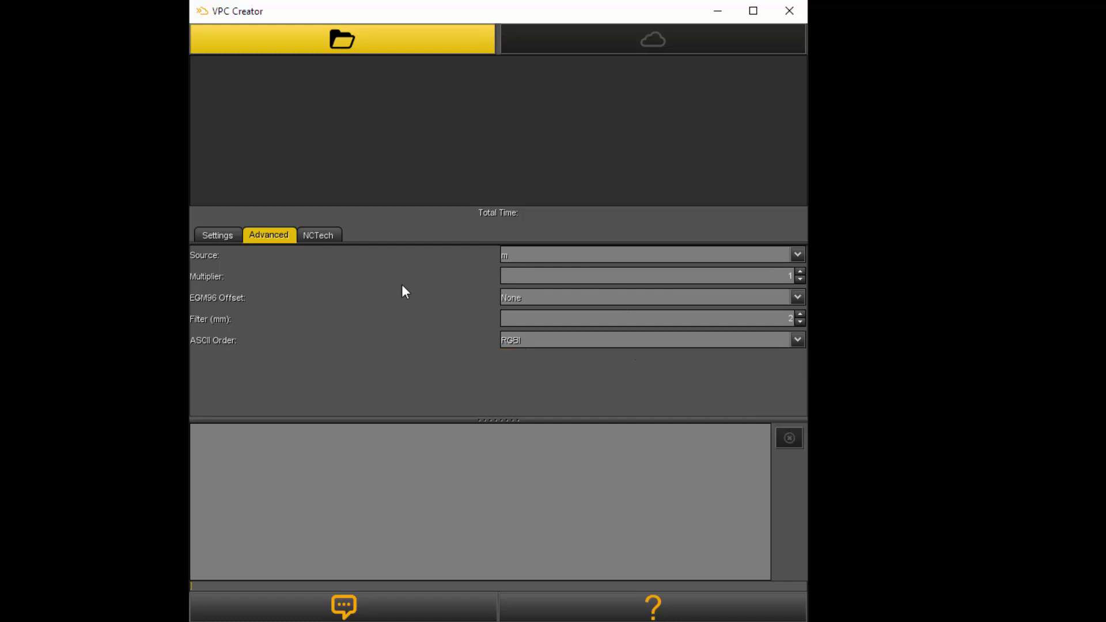
left_click(224, 233)
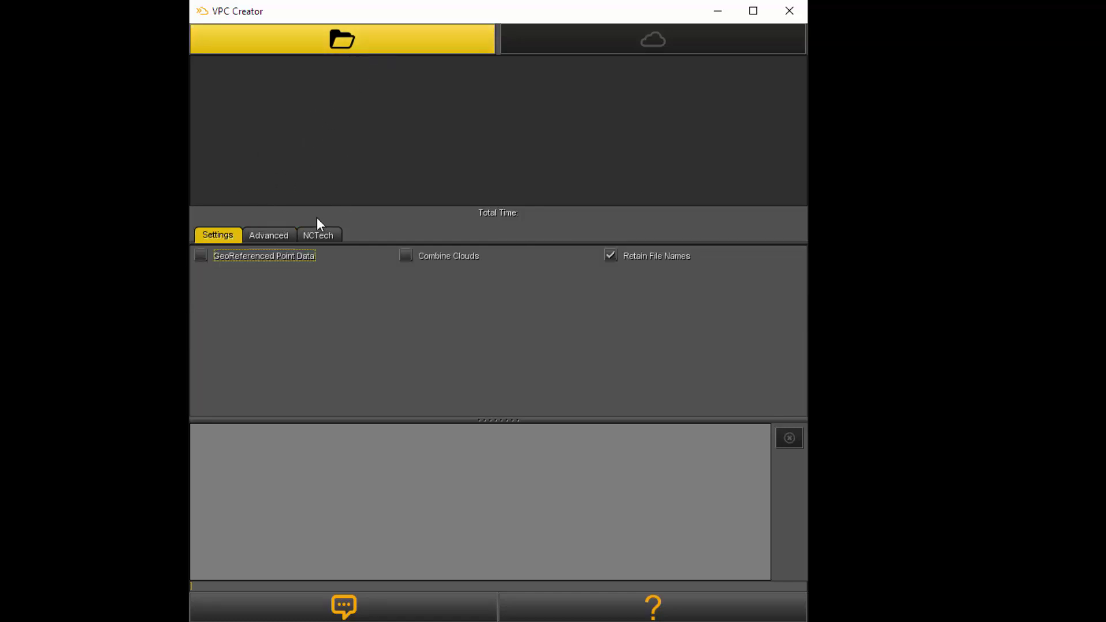
- Enable Use ColourCloud under NCTech, then return to Settings and begin loading point-cloud files
left_click(321, 237)
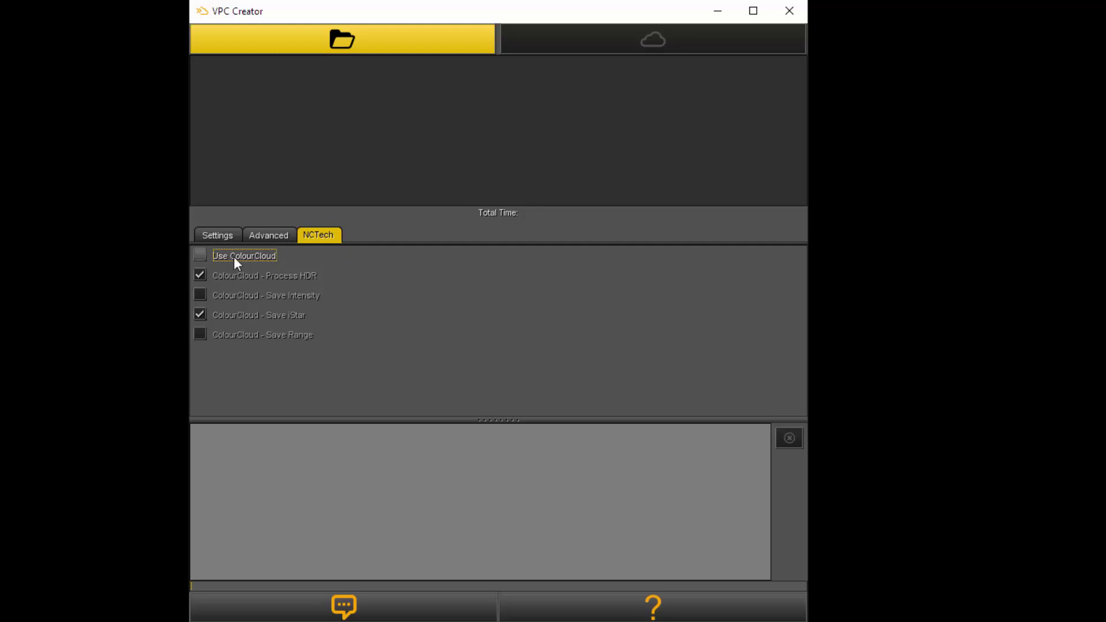
left_click(201, 255)
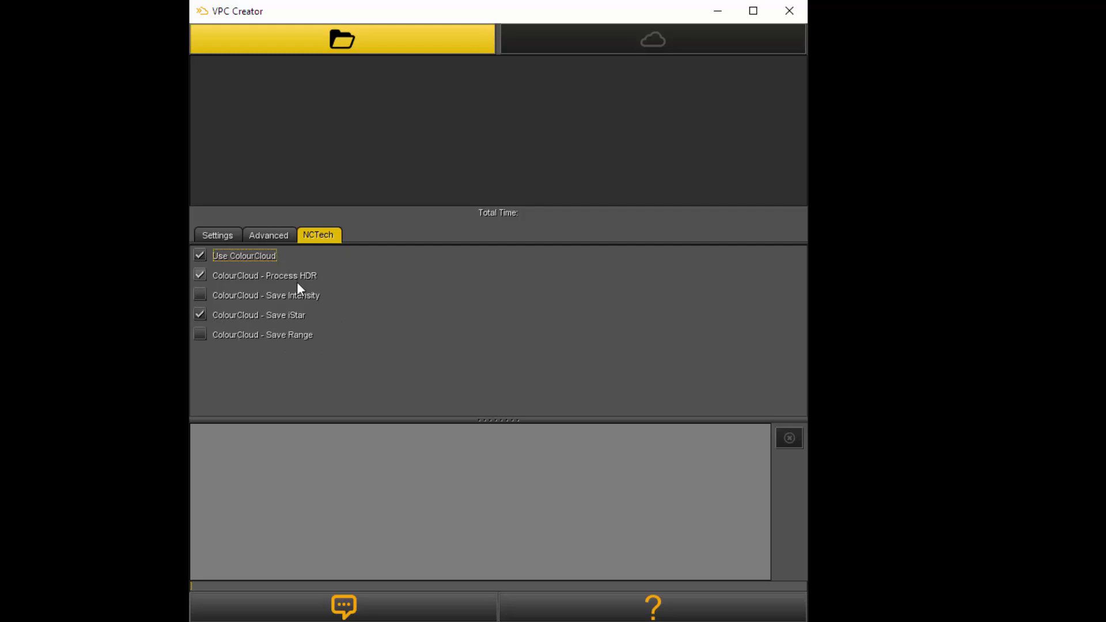
left_click(217, 231)
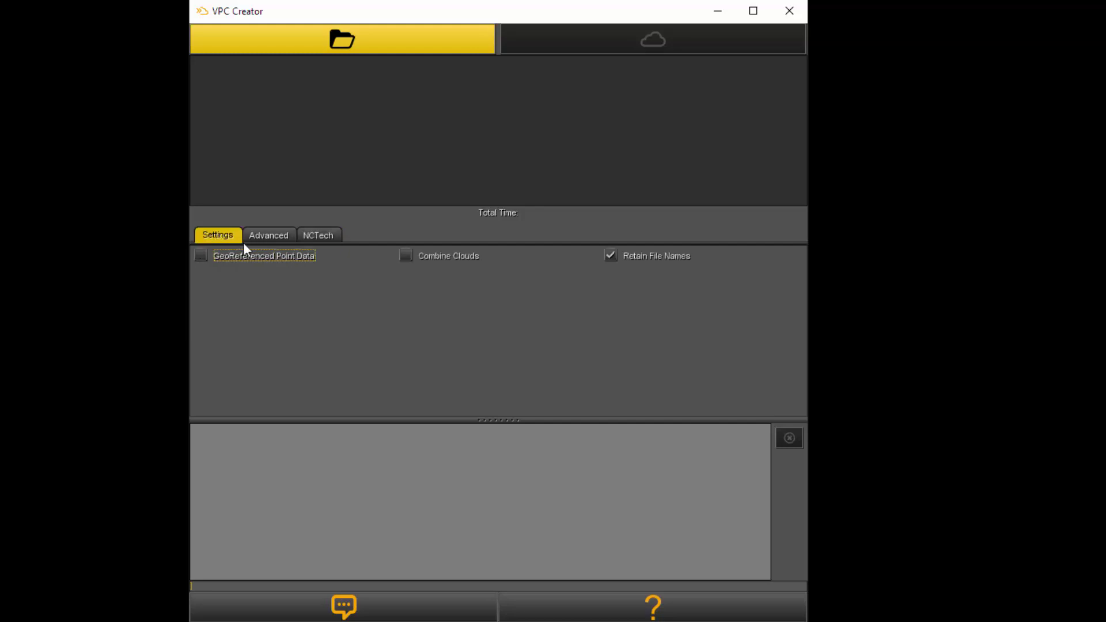
left_click(359, 46)
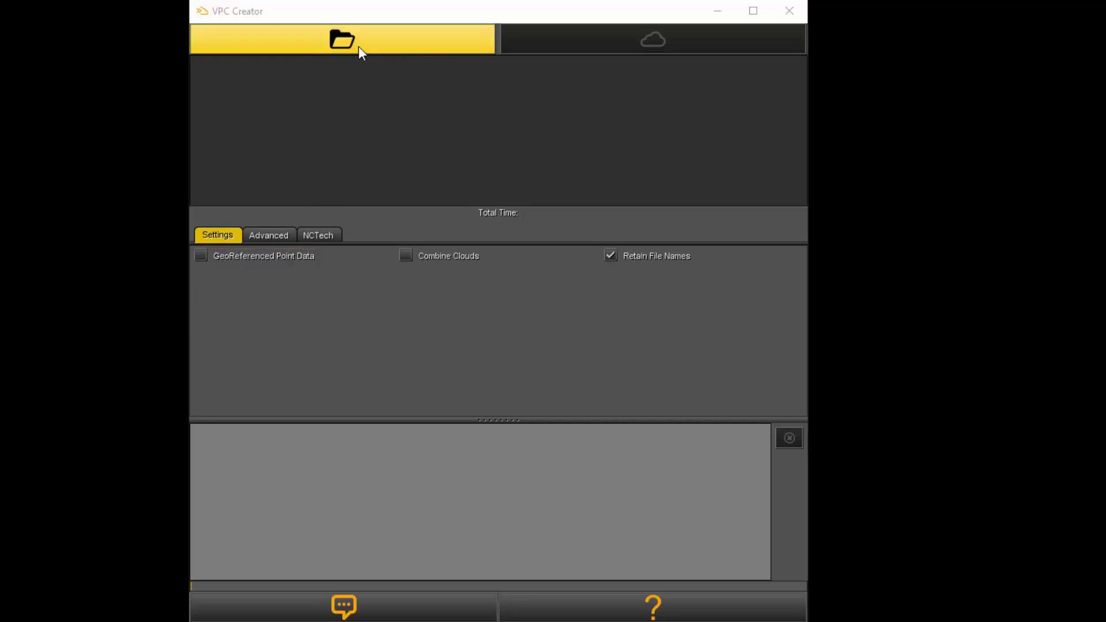
- Keep the file browser in the GeoReferenced RAW folder after checking the drive locations
left_click(356, 305)
left_click(525, 219)
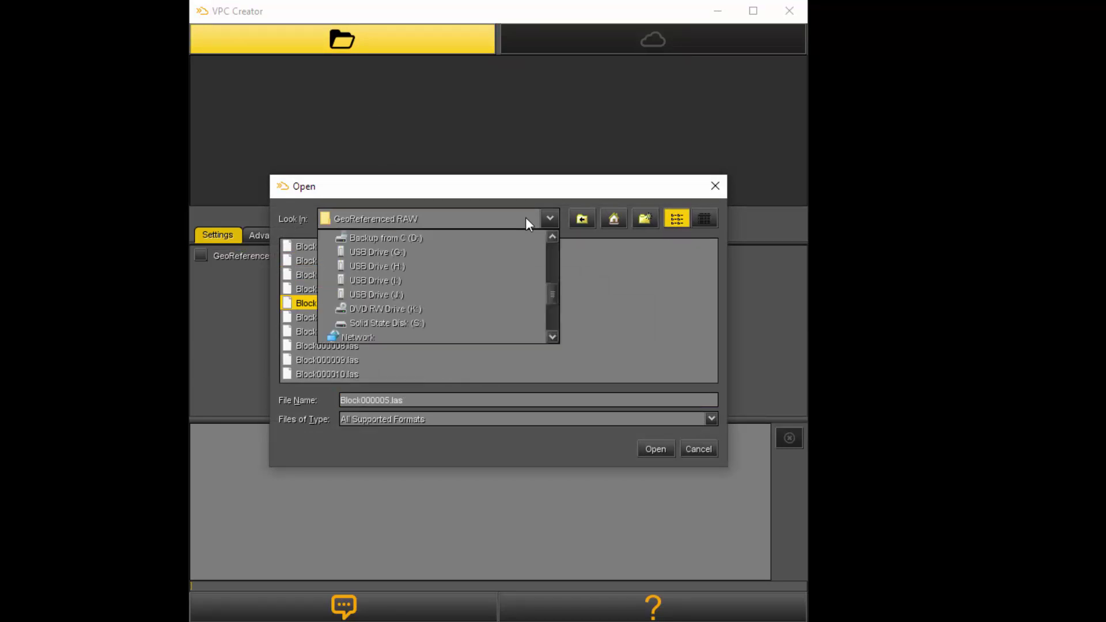
left_click(517, 221)
left_click(624, 302)
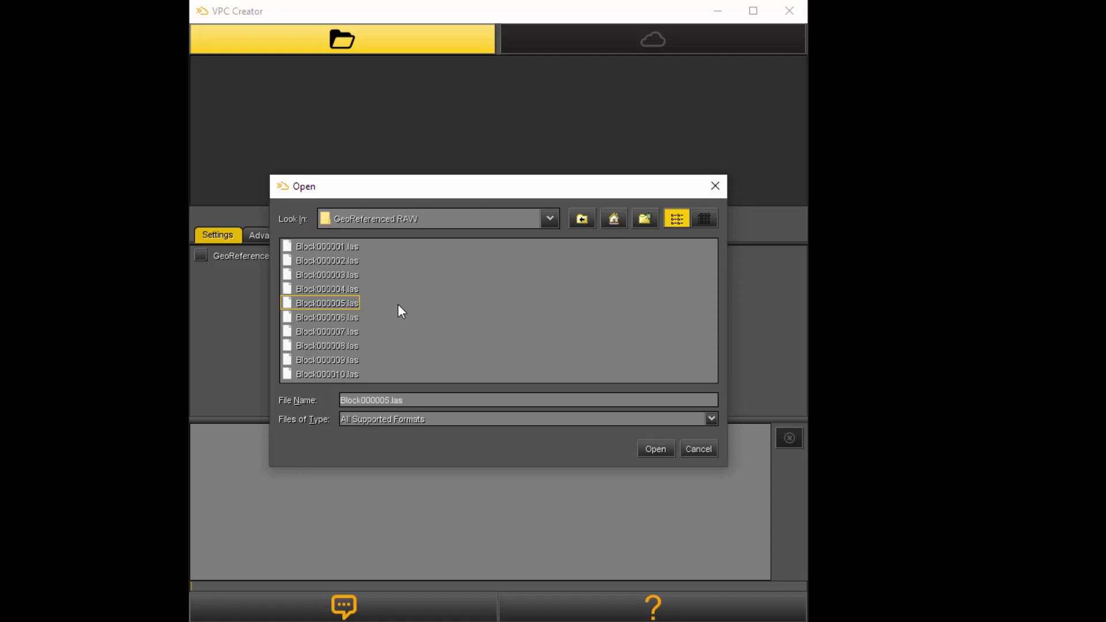
- Try out various selections among Block000001 to Block000009 .las files
left_click(327, 249)
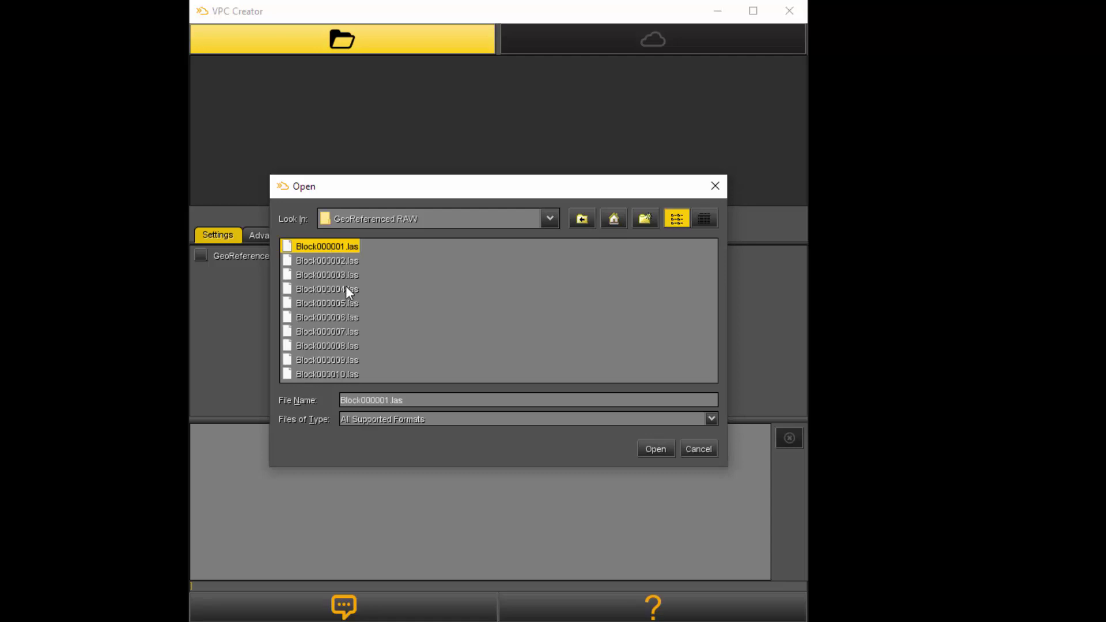
left_click(340, 289)
left_click(342, 332)
left_click(337, 276)
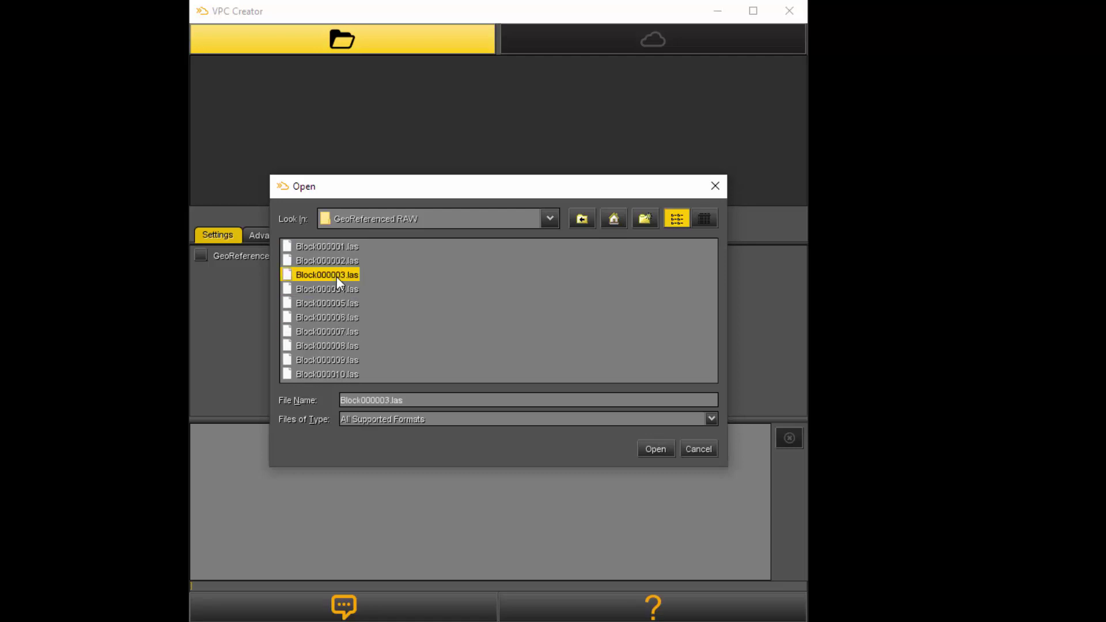
left_click(334, 319)
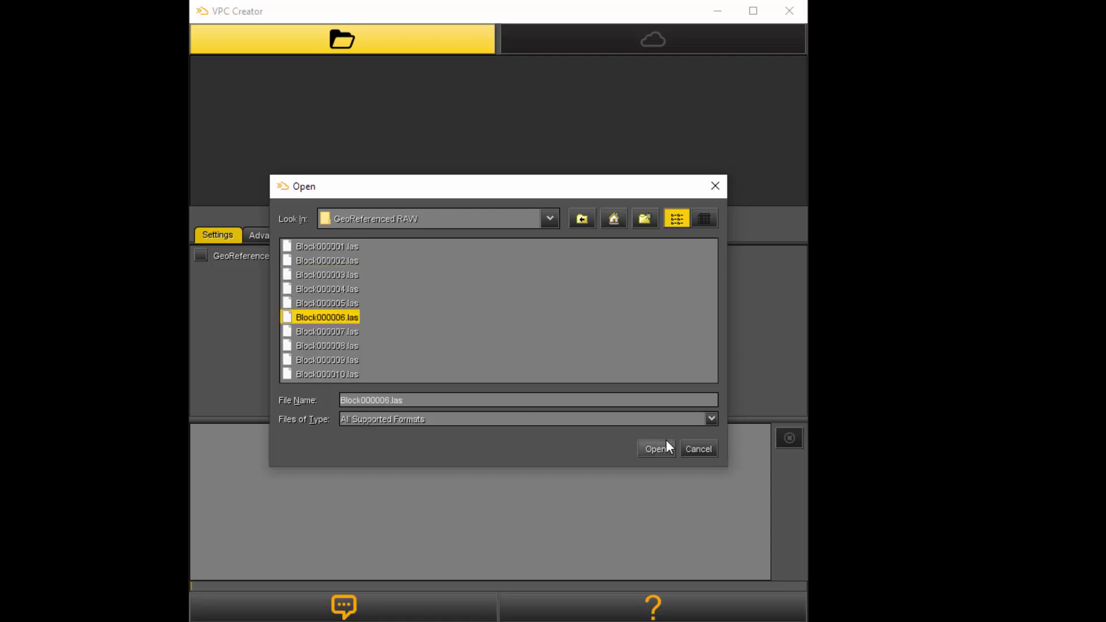
left_click(312, 246)
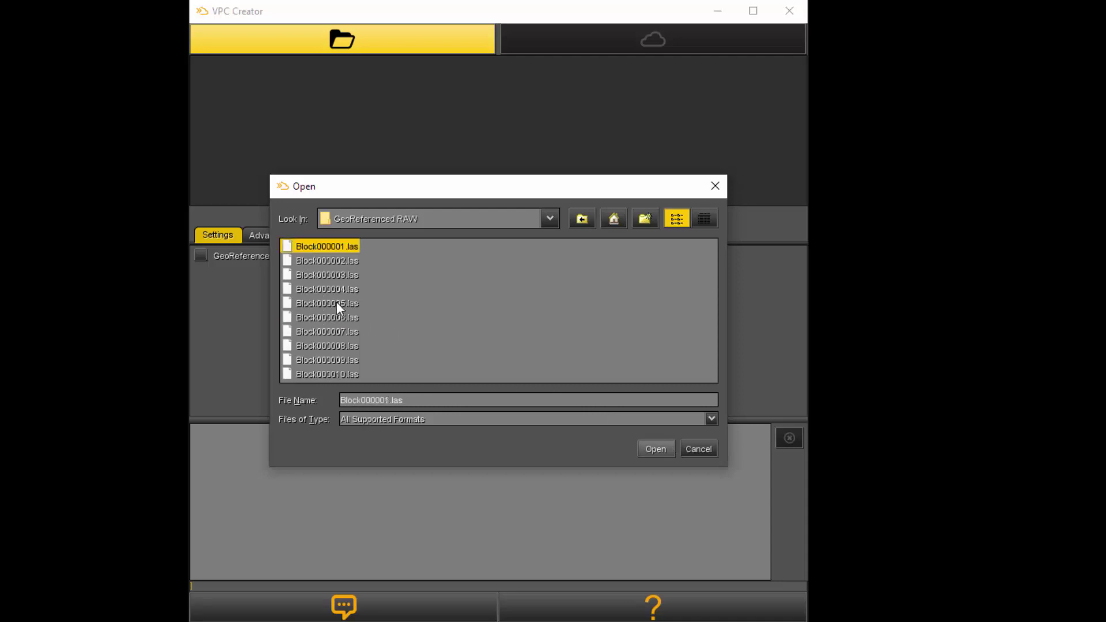
left_click(337, 304, "shift")
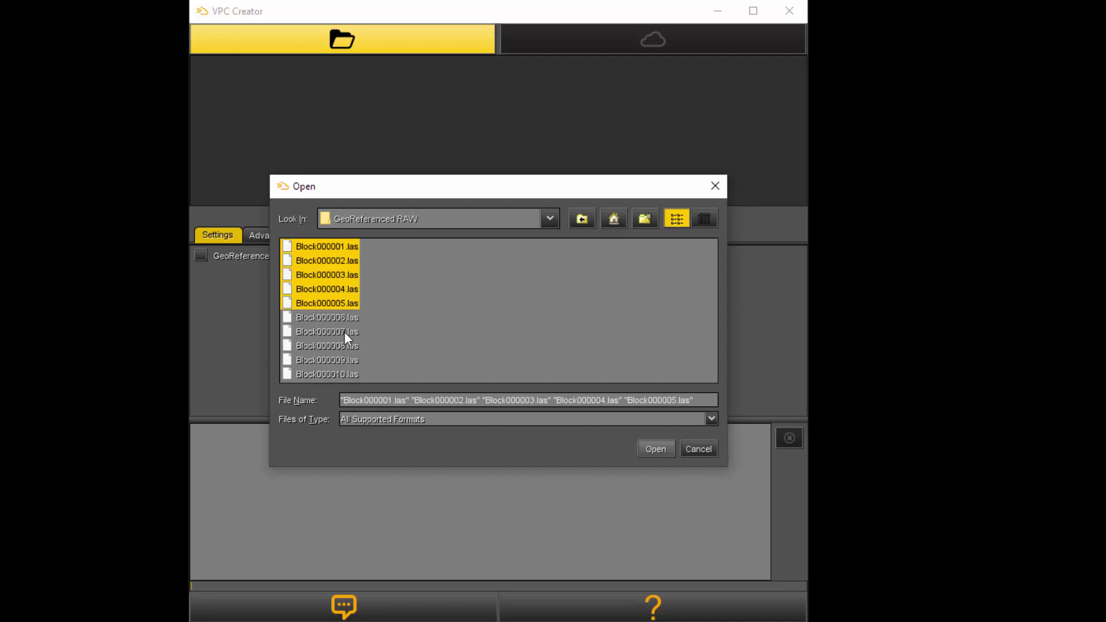
left_click(346, 333, "ctrl")
left_click(343, 361, "ctrl")
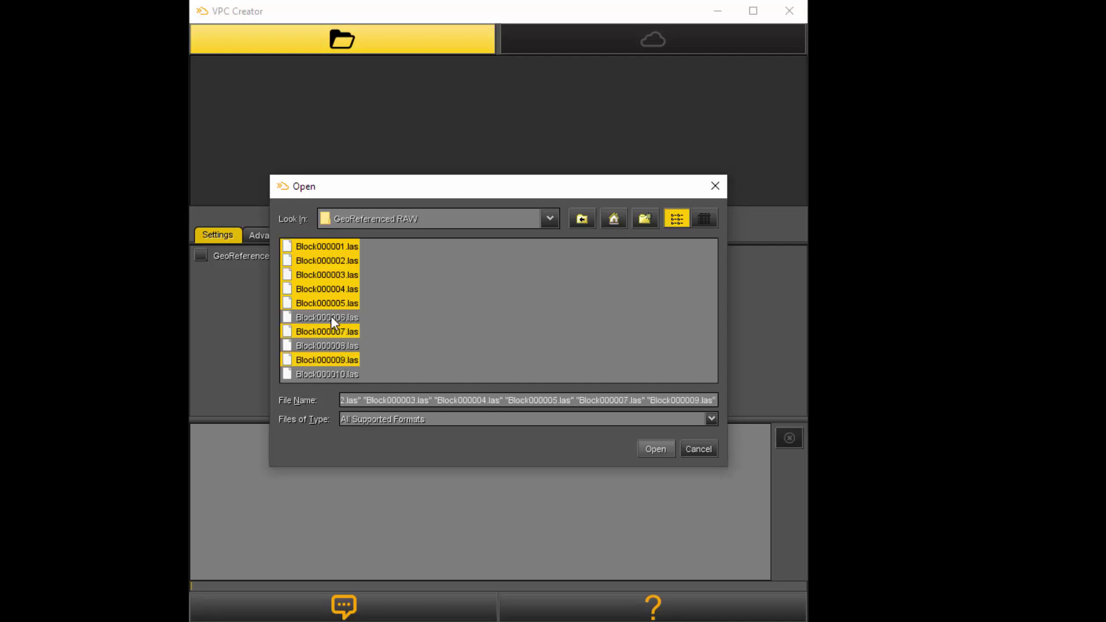
- Load Block000002, 000004, 000006 and 000008 .las, estimated at 00:00:44 total
left_click(330, 301)
left_click(328, 283)
left_click(327, 259)
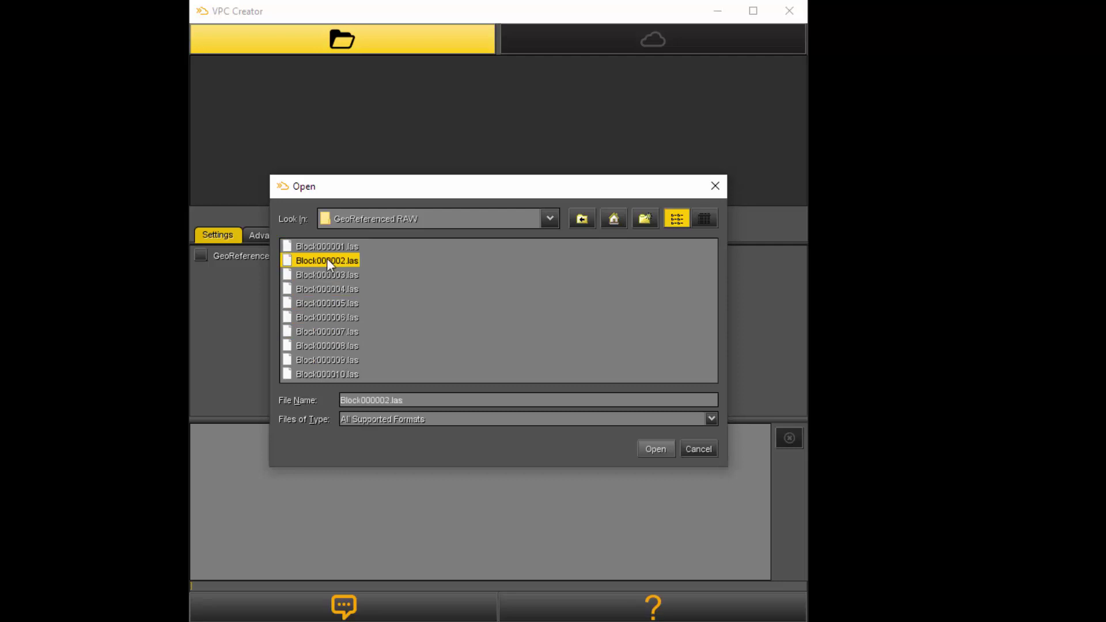
left_click(333, 288, "ctrl")
left_click(333, 317, "ctrl")
left_click(333, 344, "ctrl")
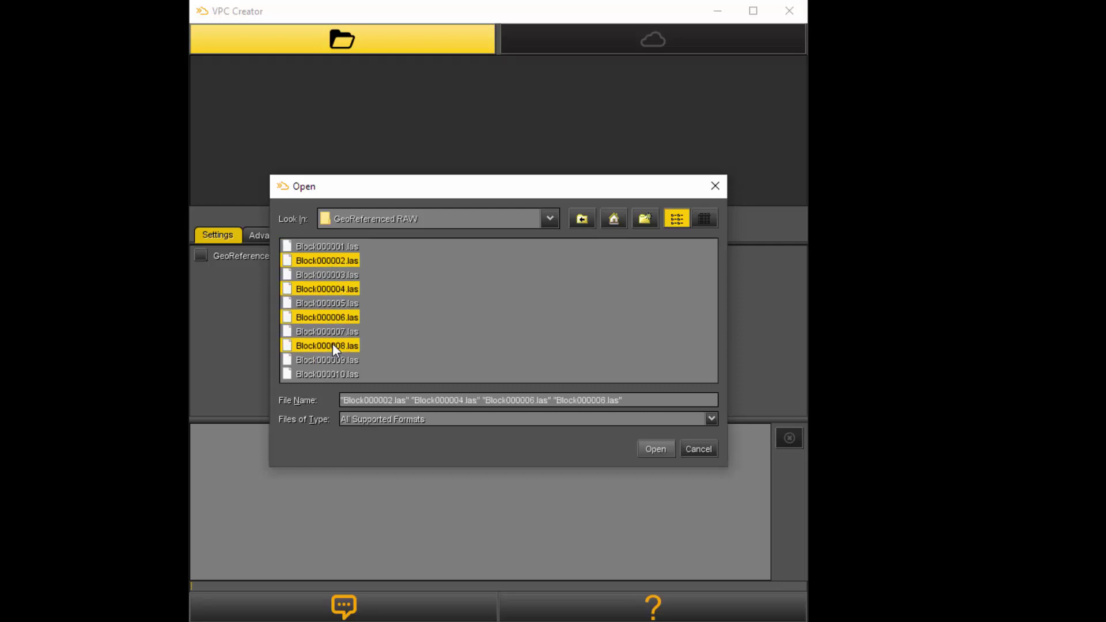
left_click(656, 449)
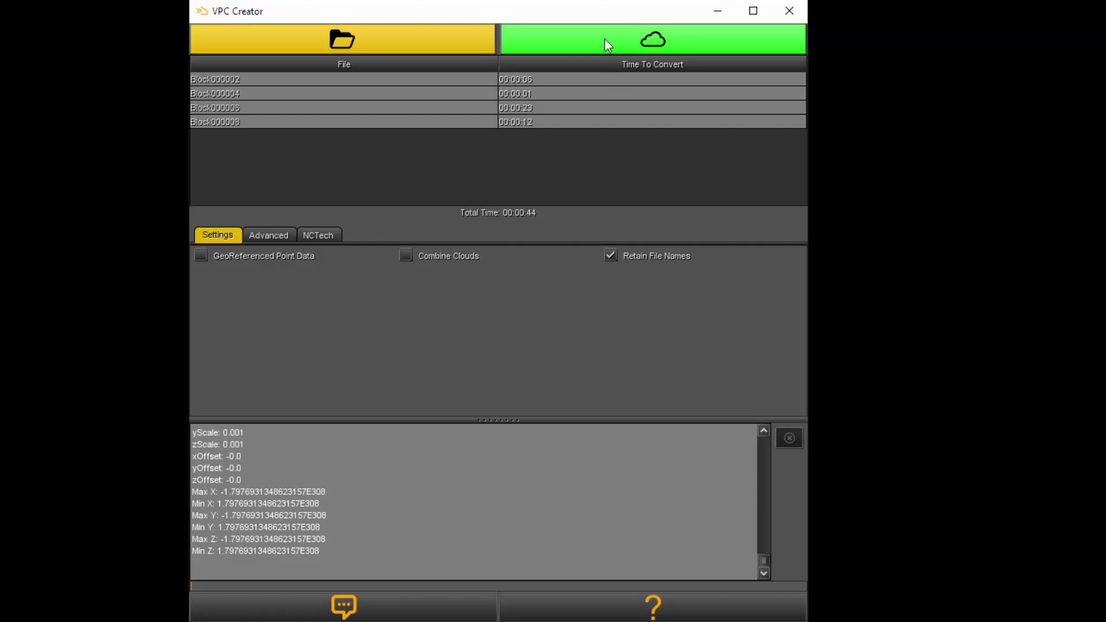
- Start converting the four queued Block files with the green cloud button
left_click(646, 43)
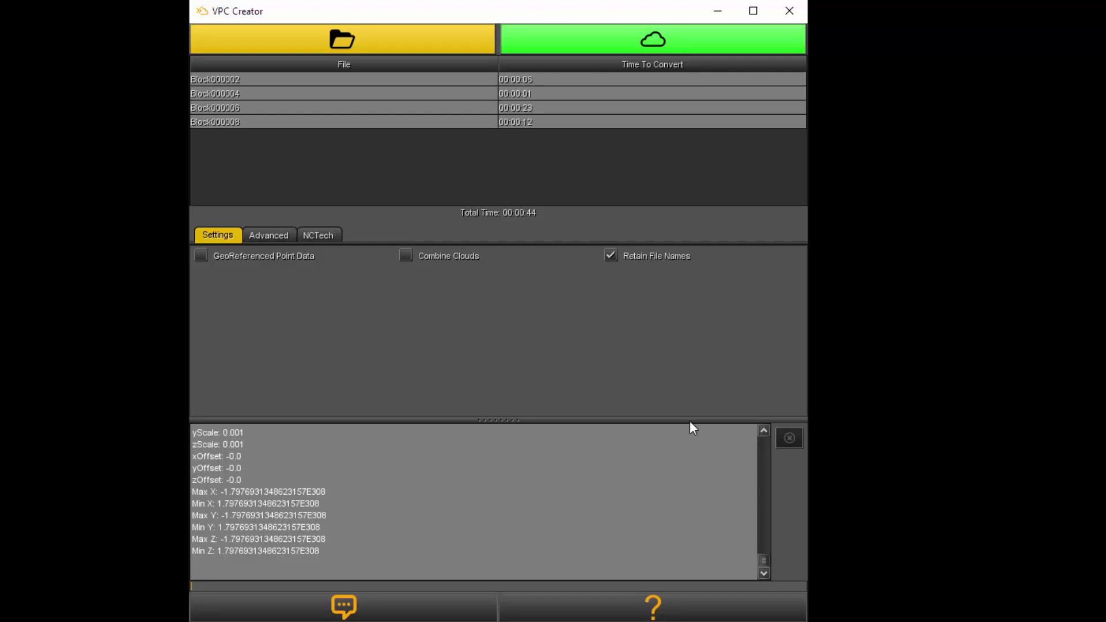